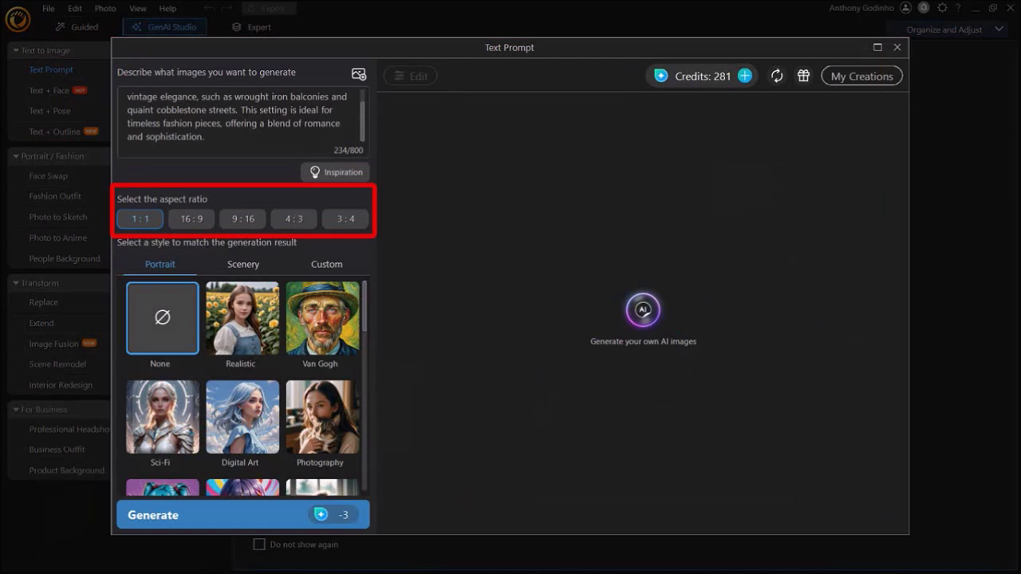
# Set the aspect ratio to 16:9, choose the Fantasy portrait style and generate the image from the text prompt.
pyautogui.click(191, 219)
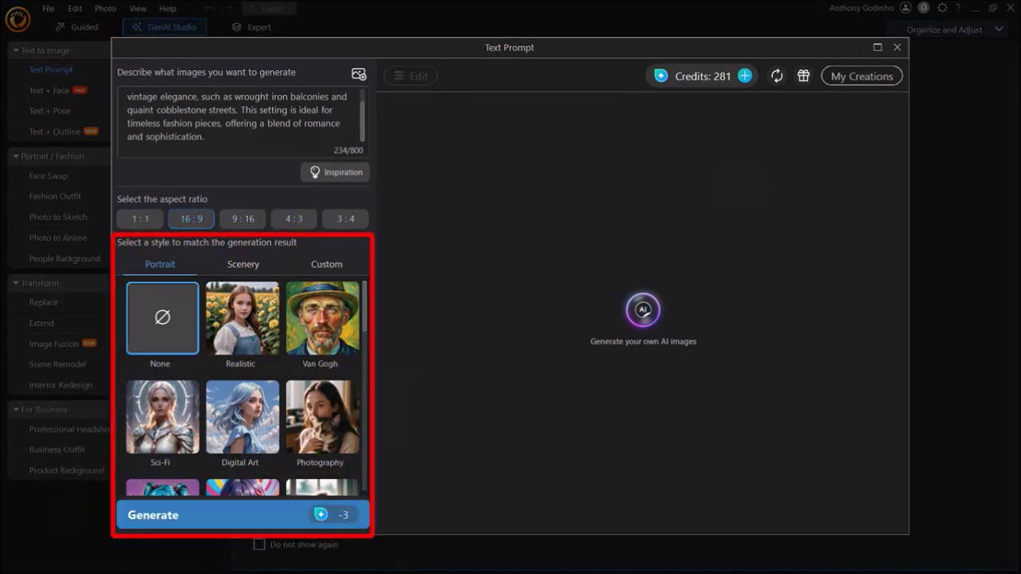
pyautogui.scroll(-6, 242, 383)
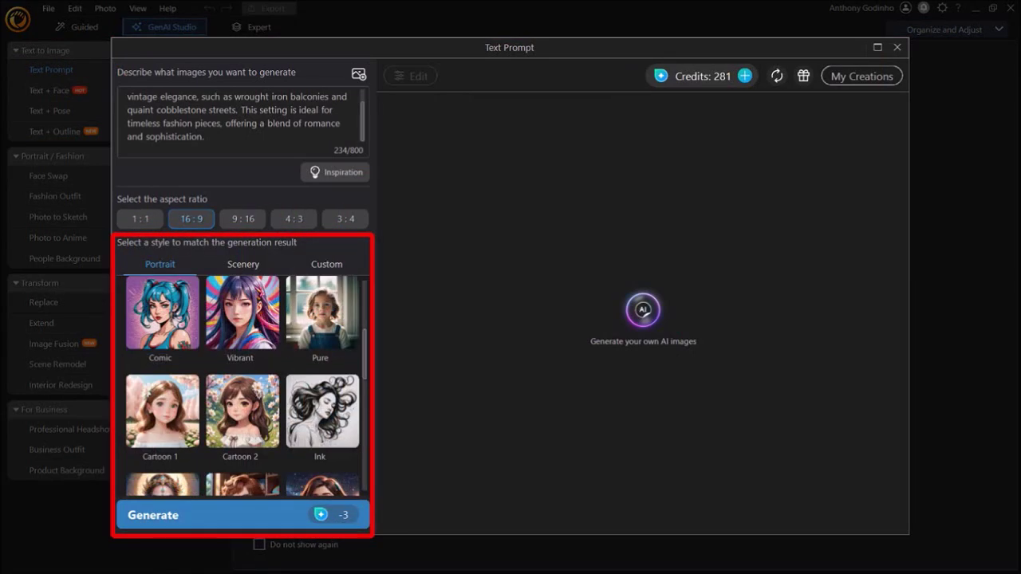
pyautogui.scroll(-4, 243, 382)
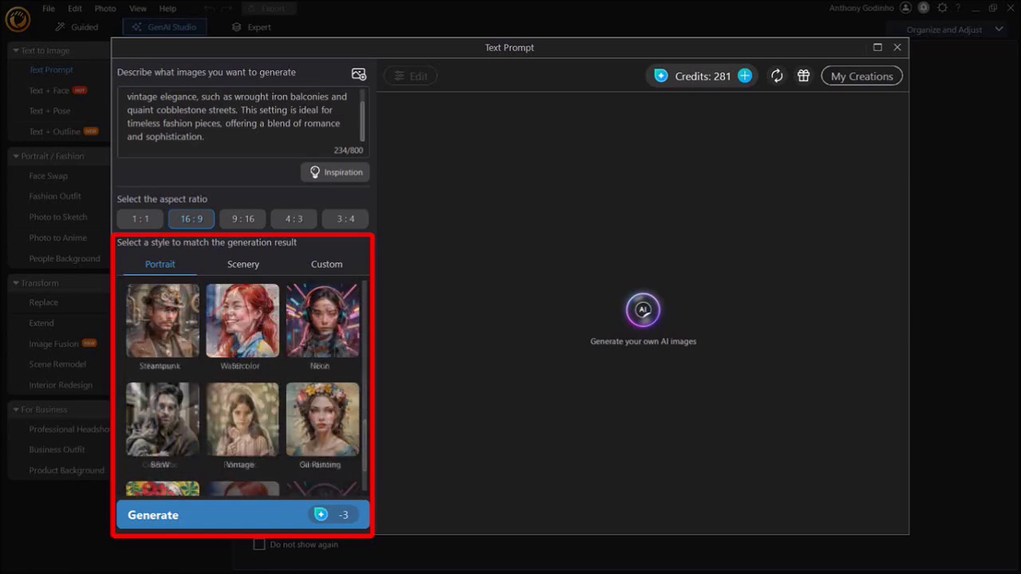
pyautogui.scroll(4, 242, 383)
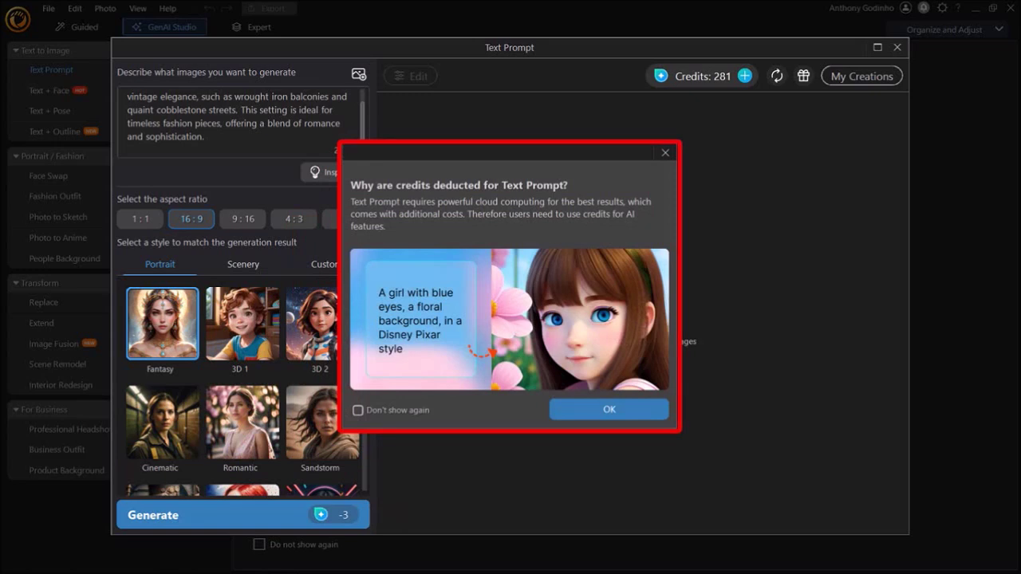
pyautogui.click(612, 411)
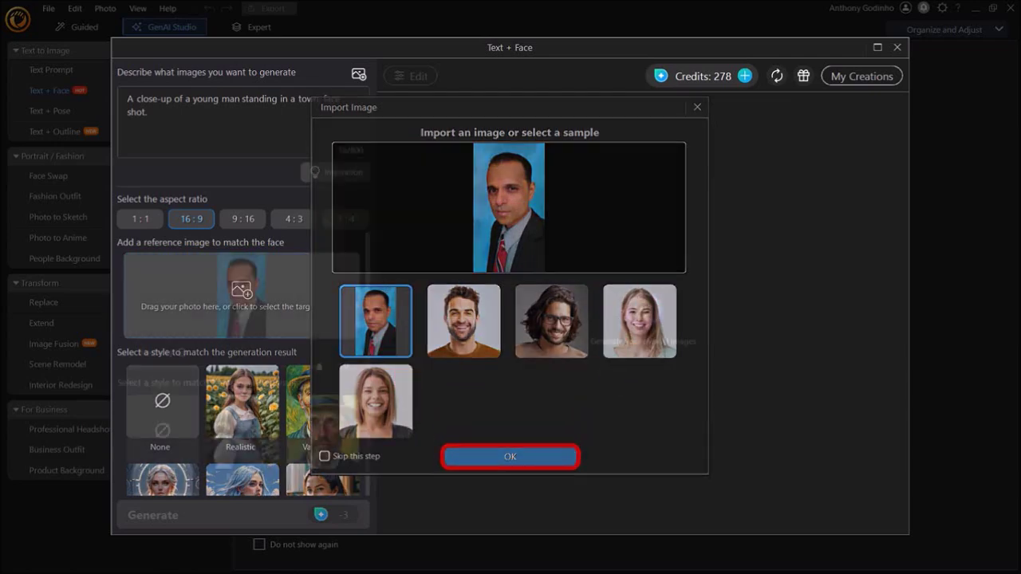
# Accept the imported portrait as the face reference and generate the Text + Face image in the Vibrant style.
pyautogui.press('Return')
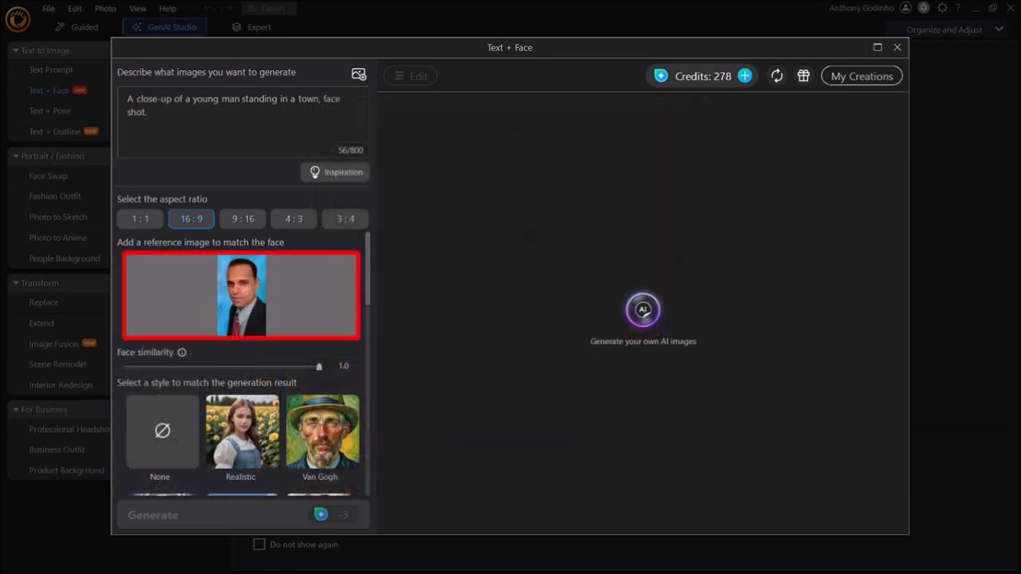
pyautogui.scroll(-3, 244, 366)
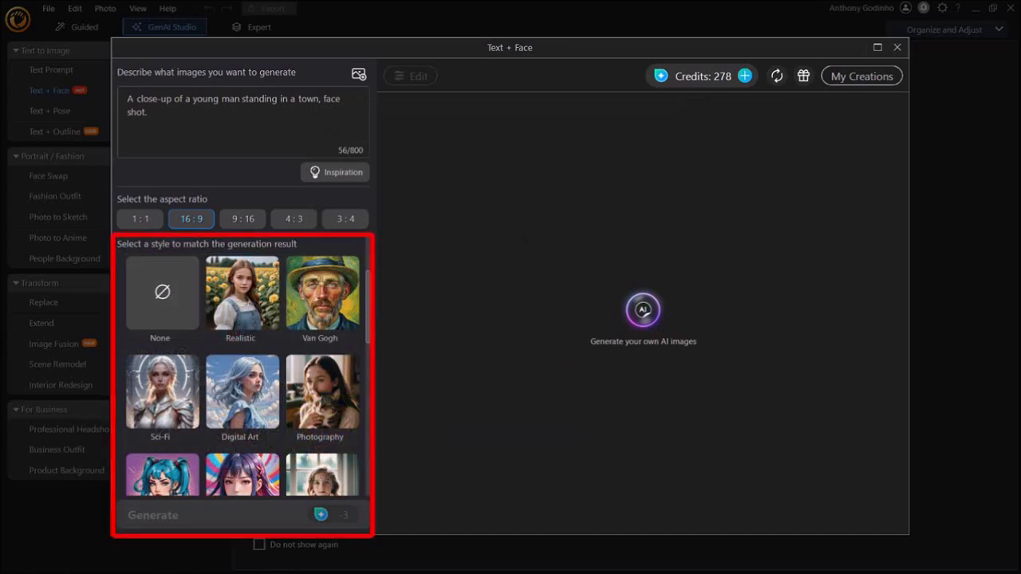
pyautogui.scroll(-2, 242, 367)
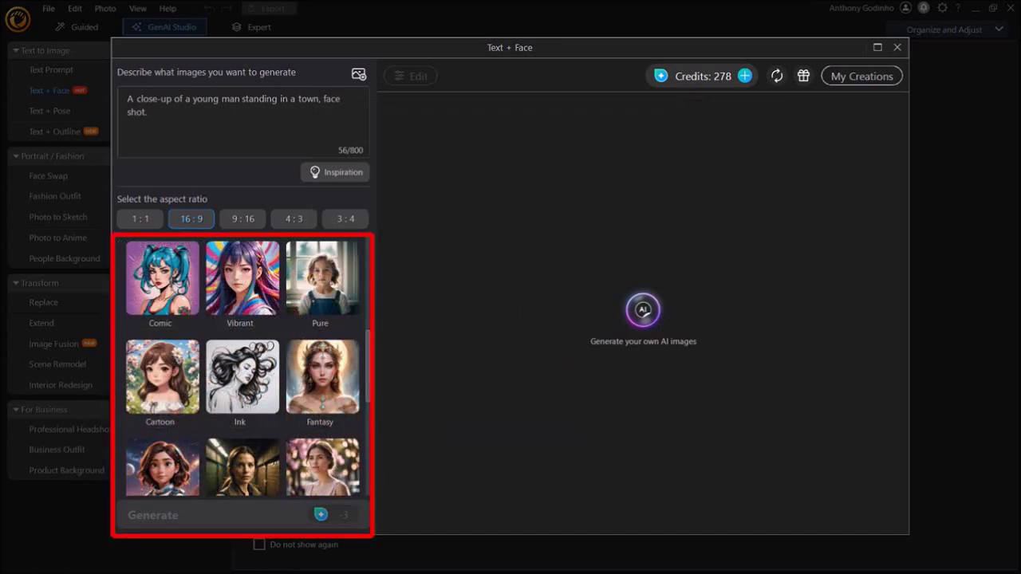
pyautogui.click(242, 278)
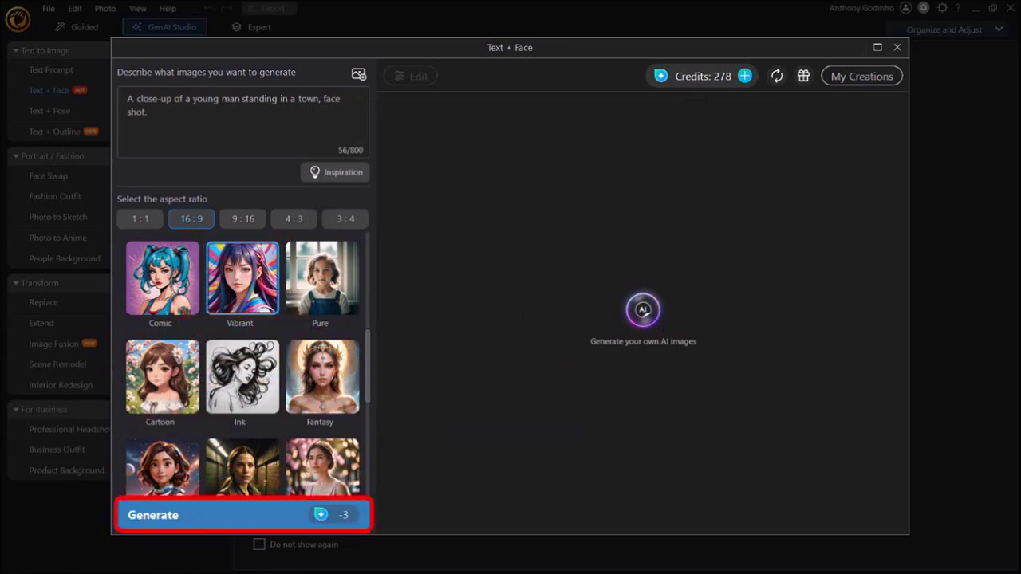
pyautogui.click(243, 515)
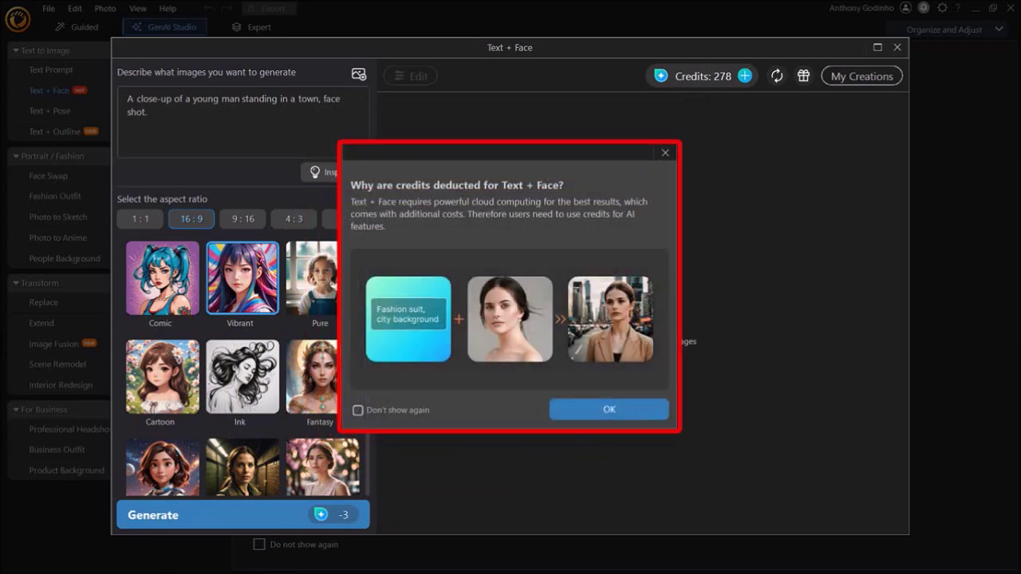
pyautogui.click(626, 410)
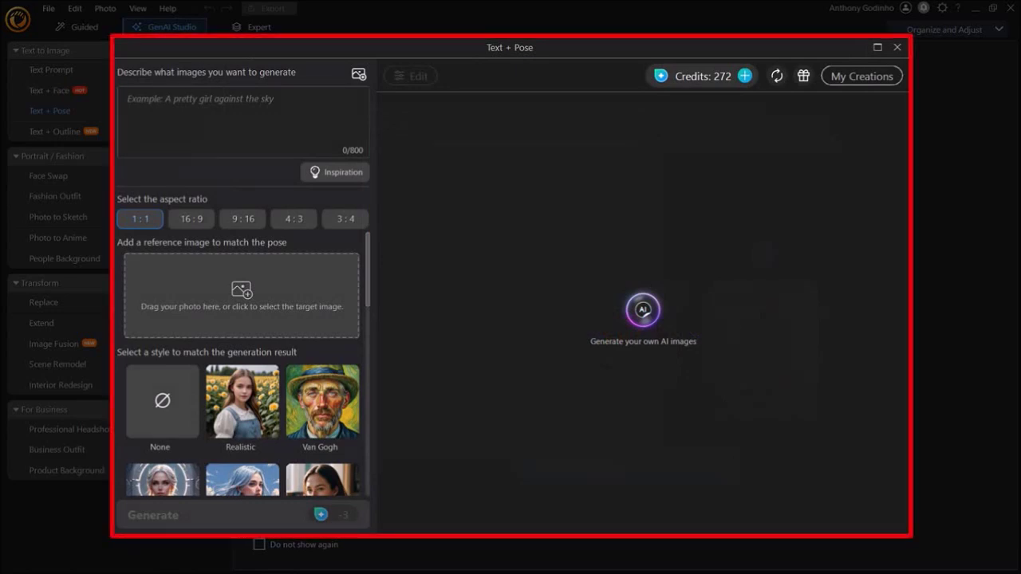
# Enter the Text + Pose prompt "A young woman, dark skin, business attire.", set 16:9 and import Business-3197962_1280 as the pose reference.
pyautogui.write('A young woman, dark skin, business attire.')
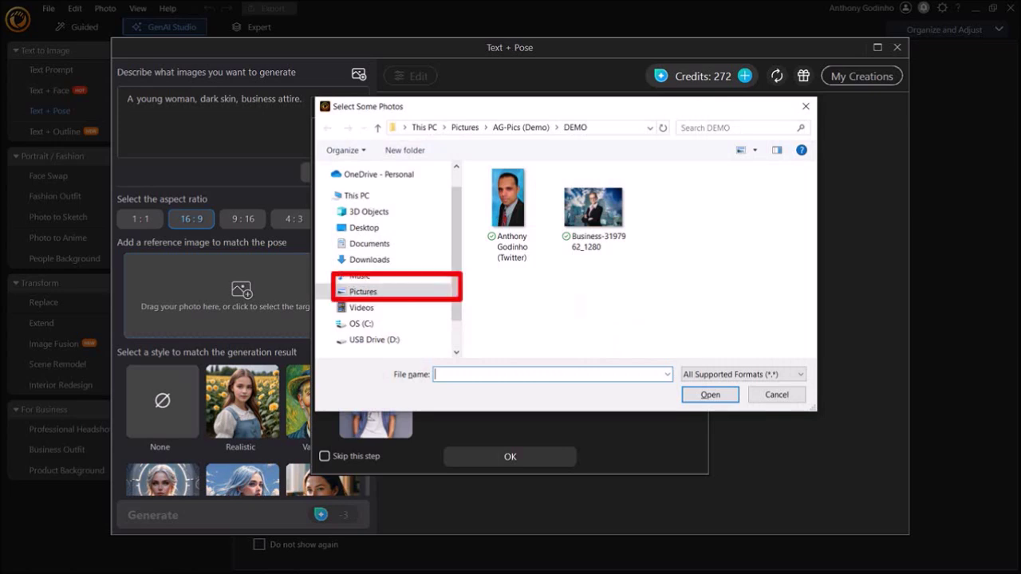
pyautogui.click(593, 209)
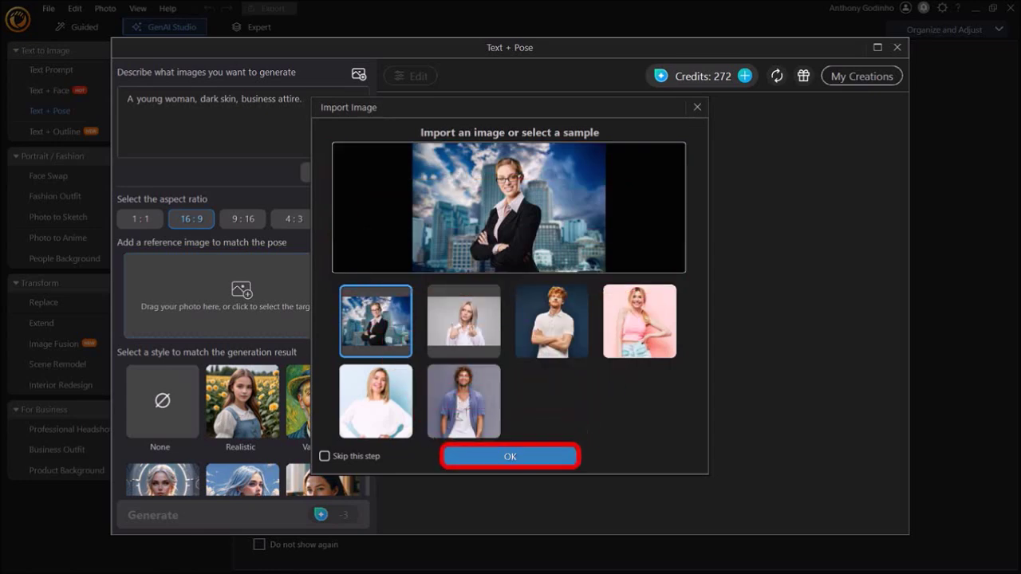
pyautogui.press('Return')
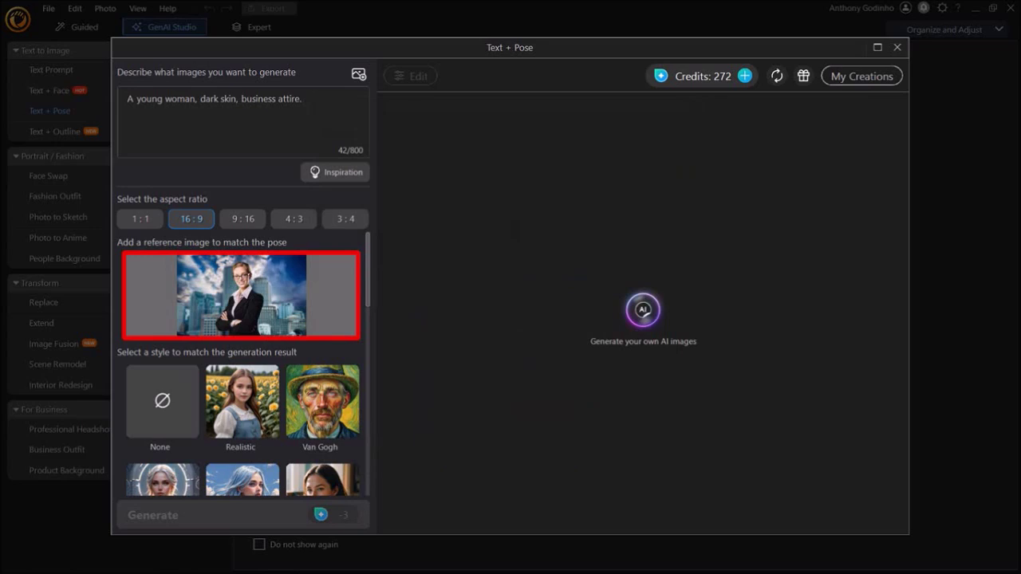
# Choose the Realistic style and generate the Text + Pose image, accepting the credit deduction notice.
pyautogui.scroll(-3, 243, 363)
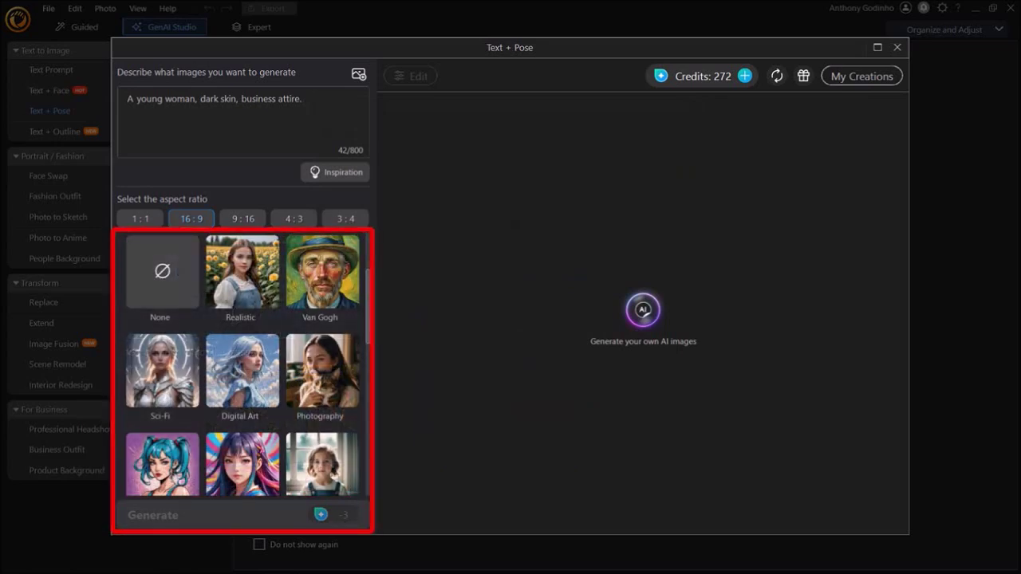
pyautogui.click(243, 272)
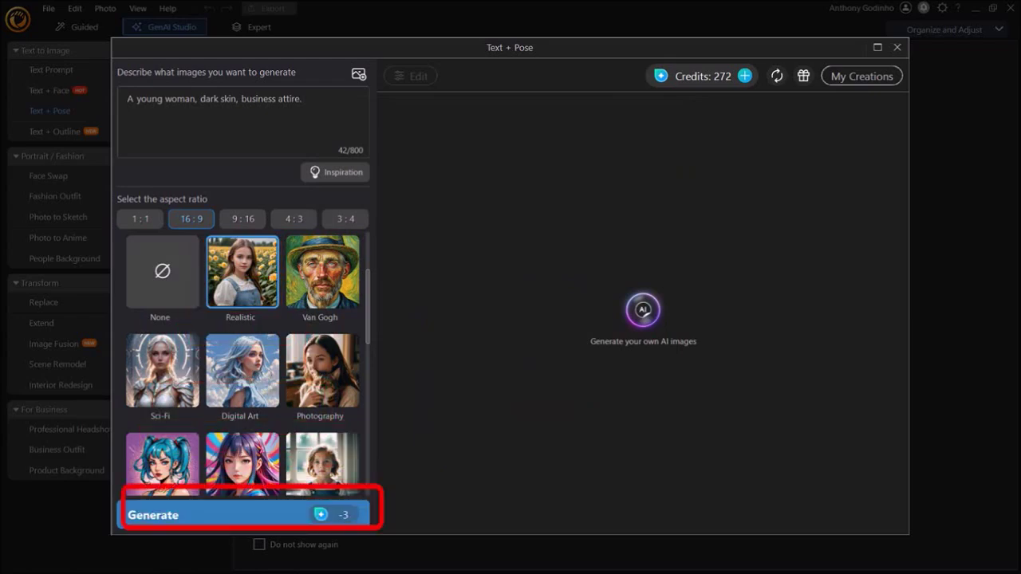
pyautogui.click(243, 515)
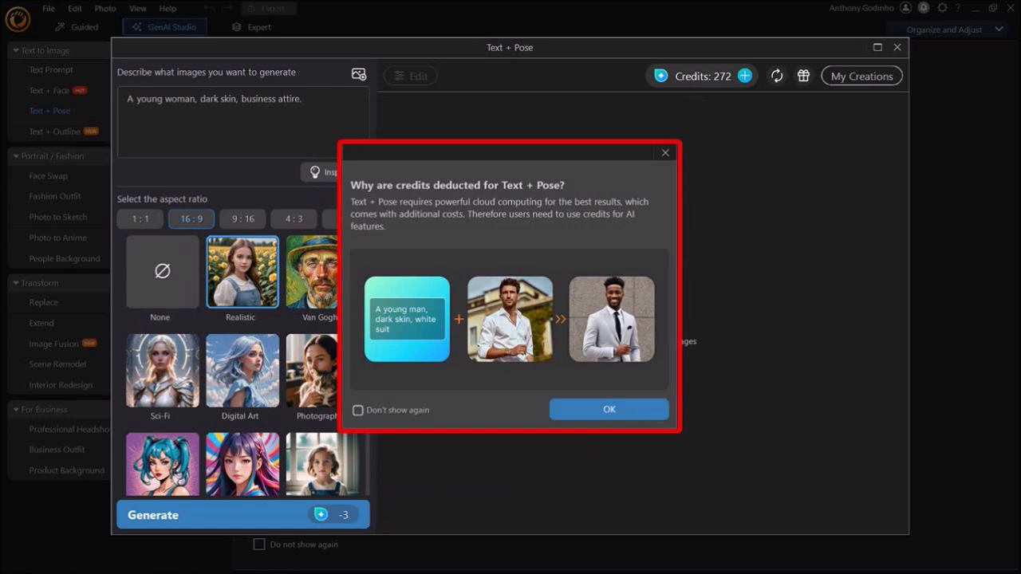
pyautogui.click(612, 414)
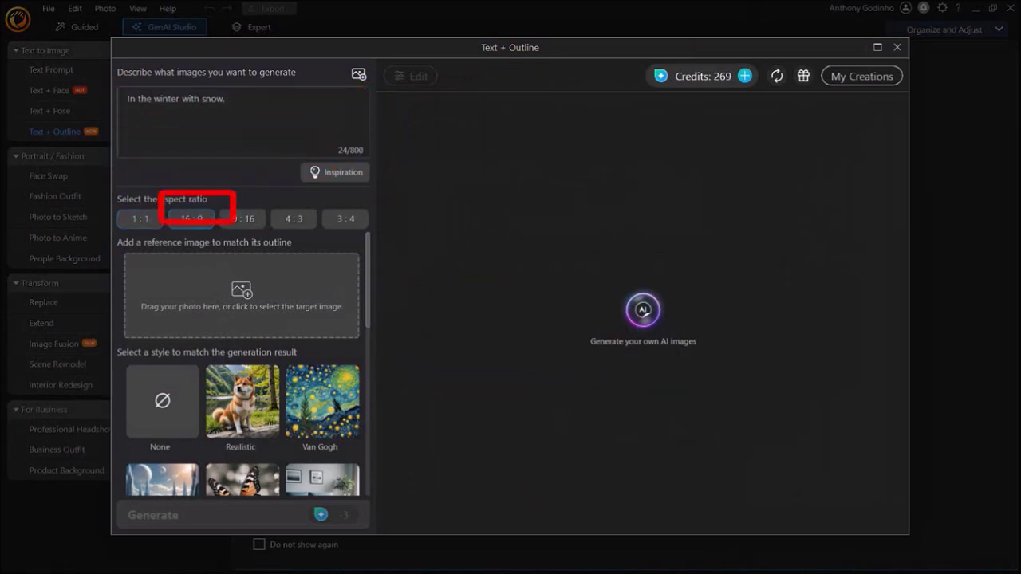
# Set the Text + Outline aspect ratio to 16:9 and import Cottage-Country-Spring-2955582 as the outline reference image.
pyautogui.click(192, 218)
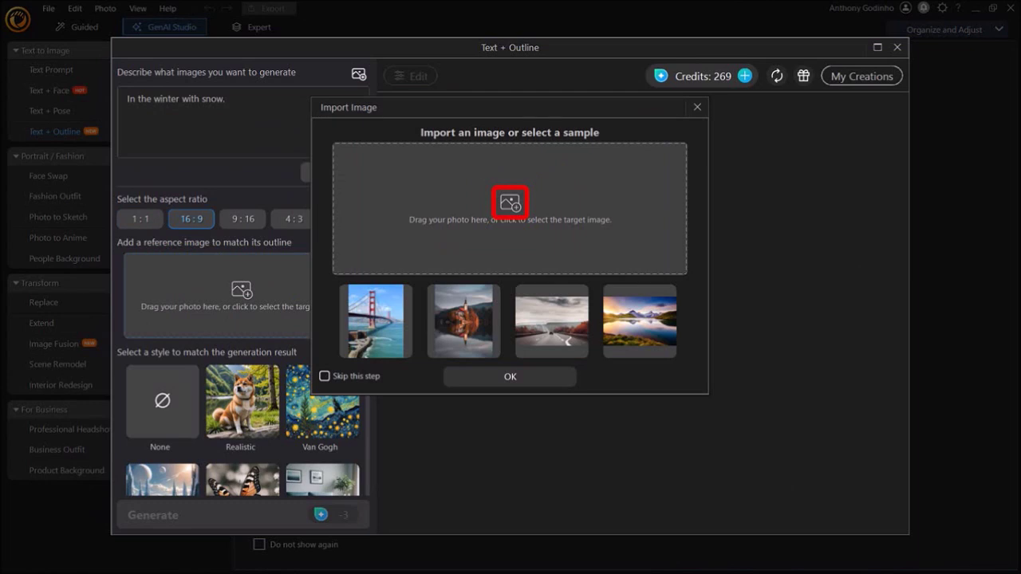
pyautogui.click(518, 210)
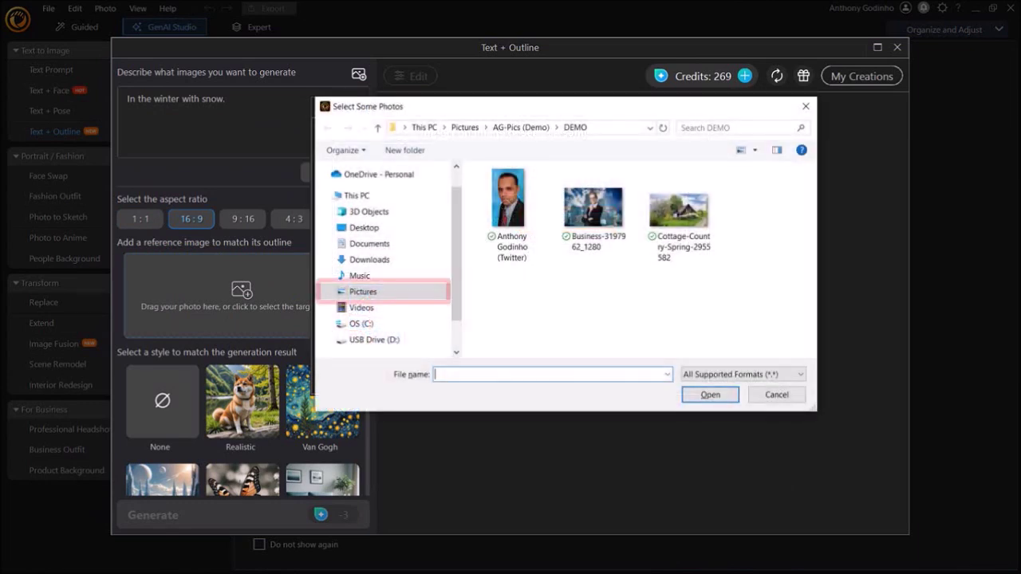
pyautogui.click(679, 212)
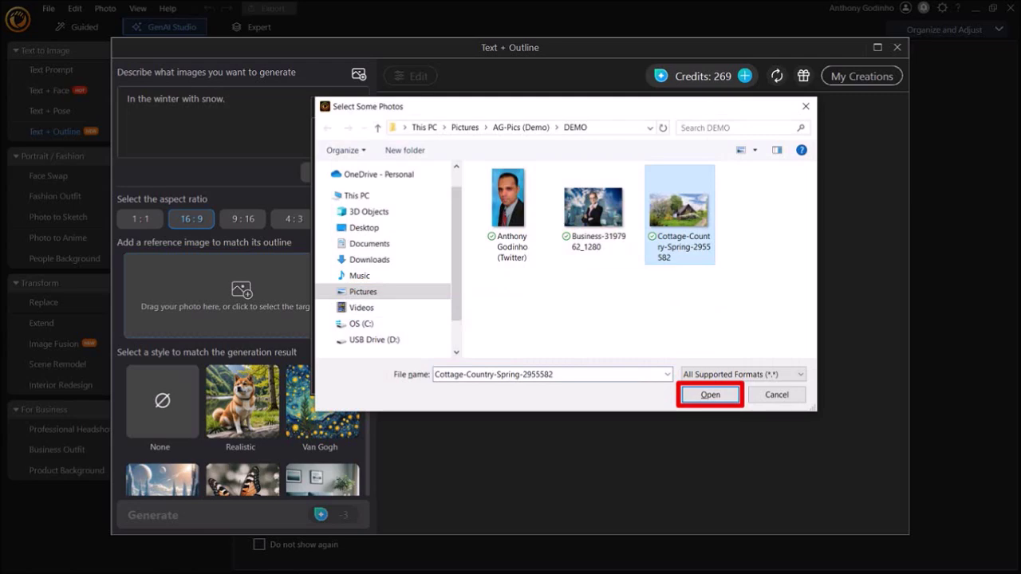
pyautogui.press('Return')
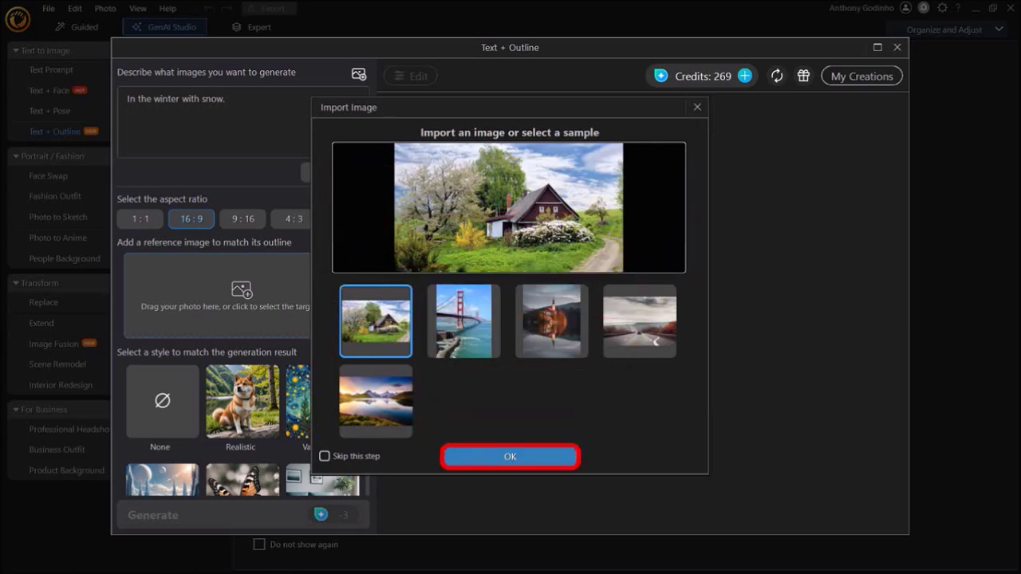
pyautogui.press('Return')
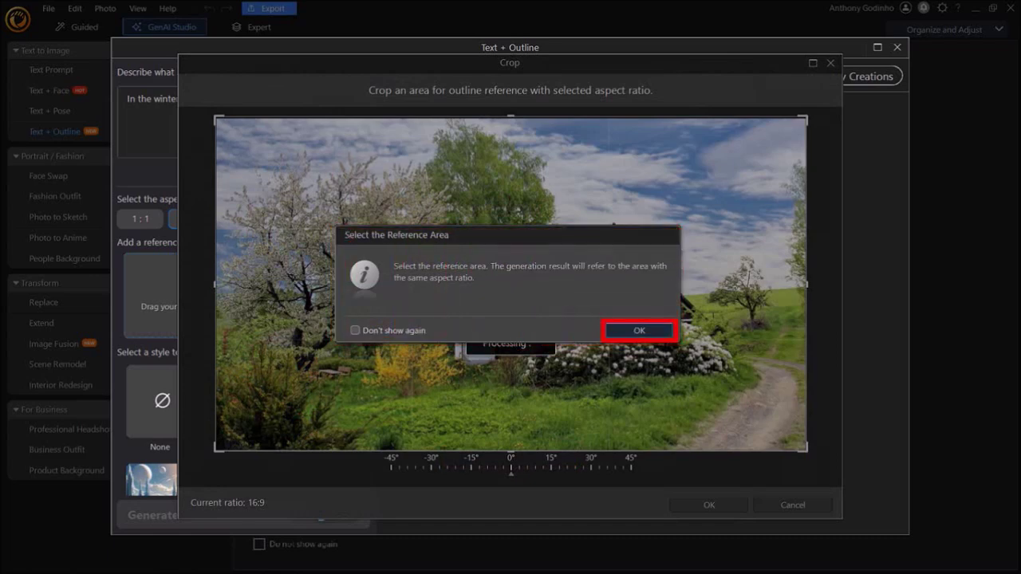
# Accept the 16:9 reference area of the cottage photo and generate the Text + Outline image in the Realistic style.
pyautogui.press('Return')
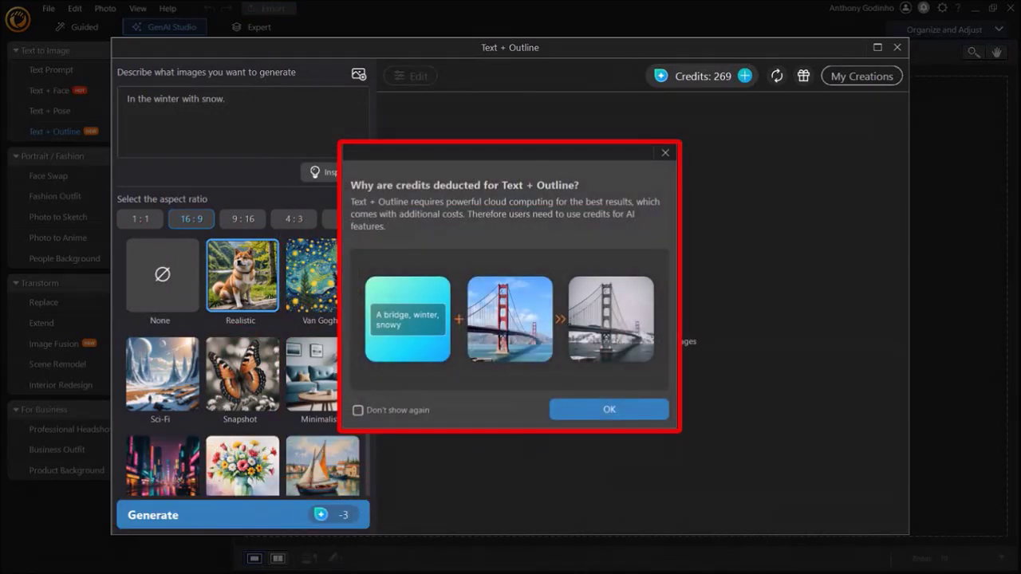
pyautogui.click(610, 410)
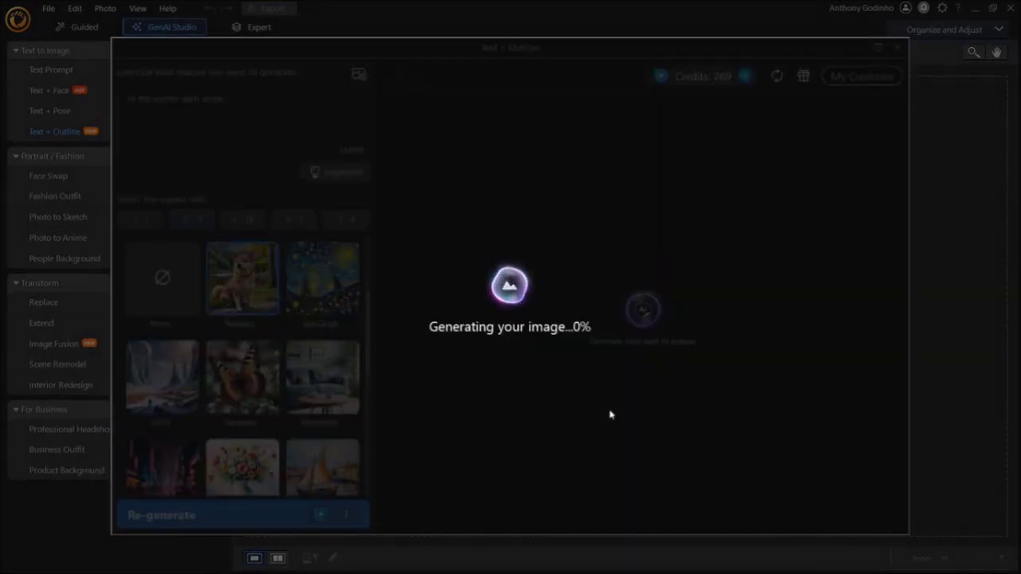